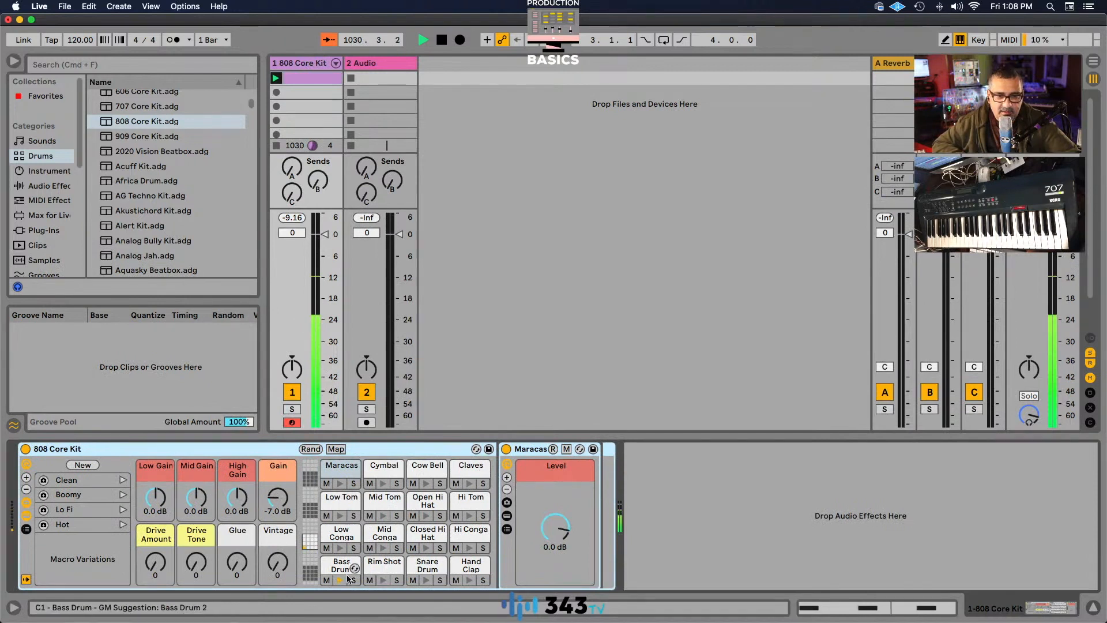
Select the Bass Drum pad and add an EQ Eight after the 808 Core Kit, with band 1 off and band 8 as a high-cut filter.
left_click(339, 568)
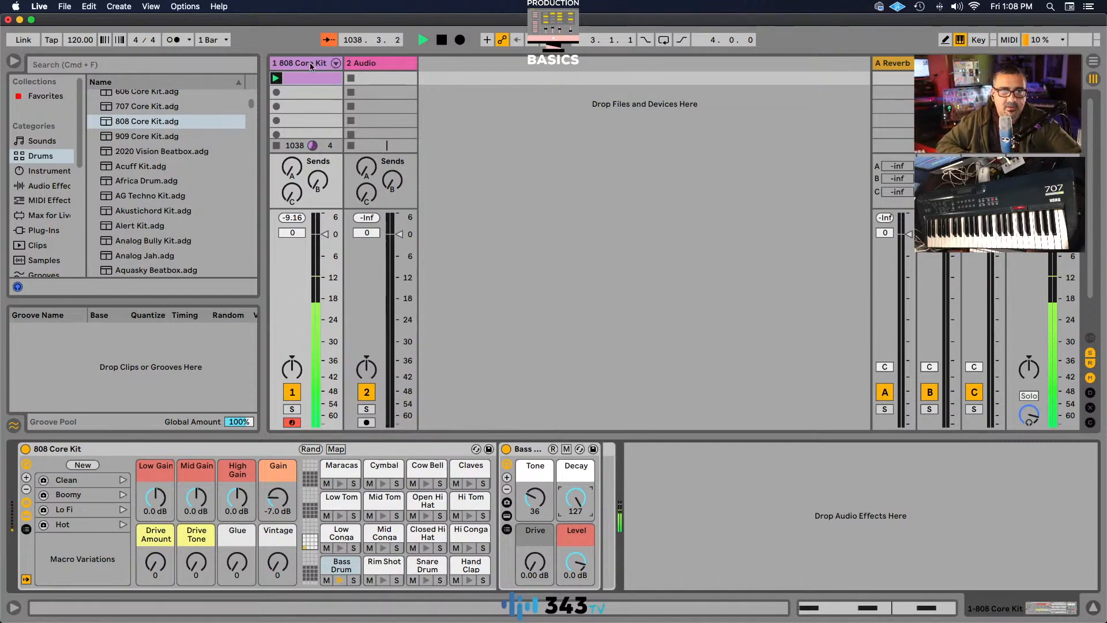
left_click(42, 186)
mouse_move(114, 188)
left_mouse_down()
mouse_move(633, 458)
mouse_move(665, 464)
left_mouse_up()
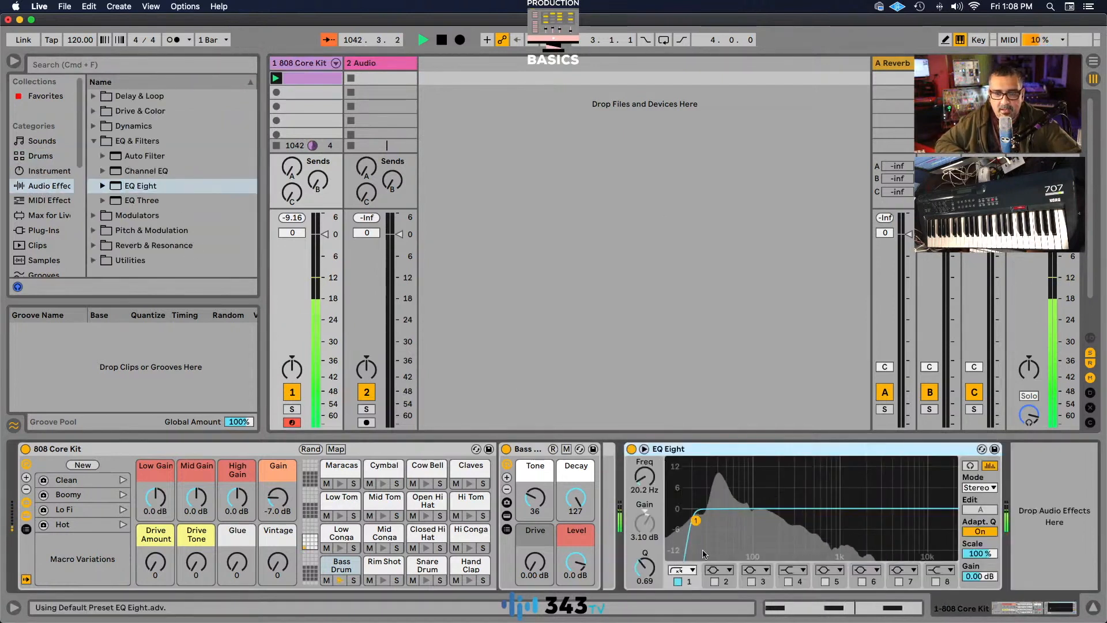
left_click(683, 570)
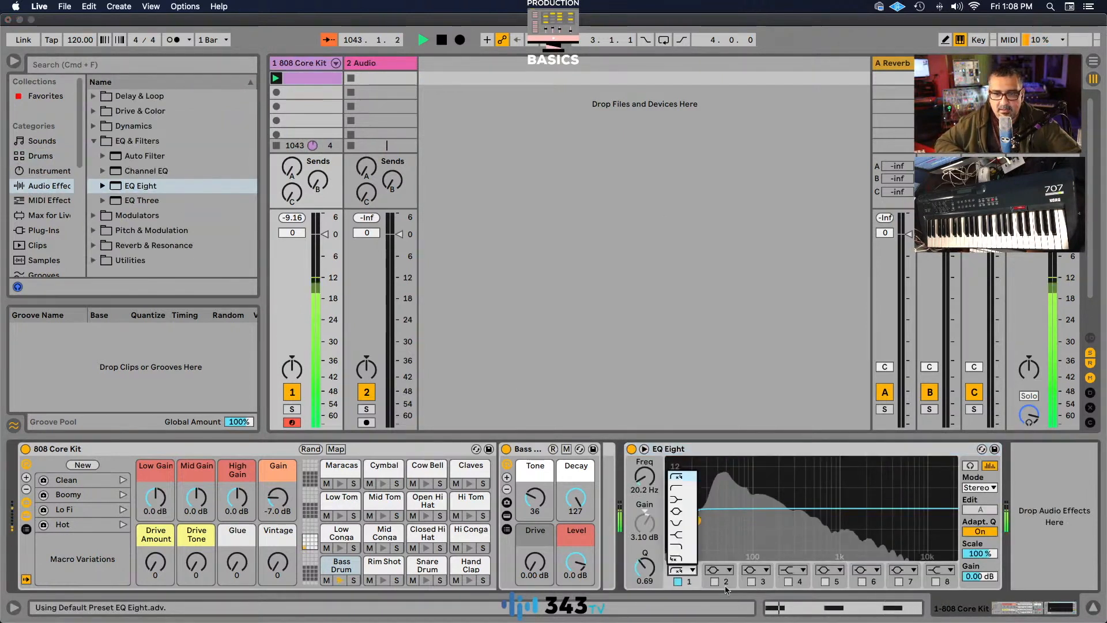
left_click(679, 581)
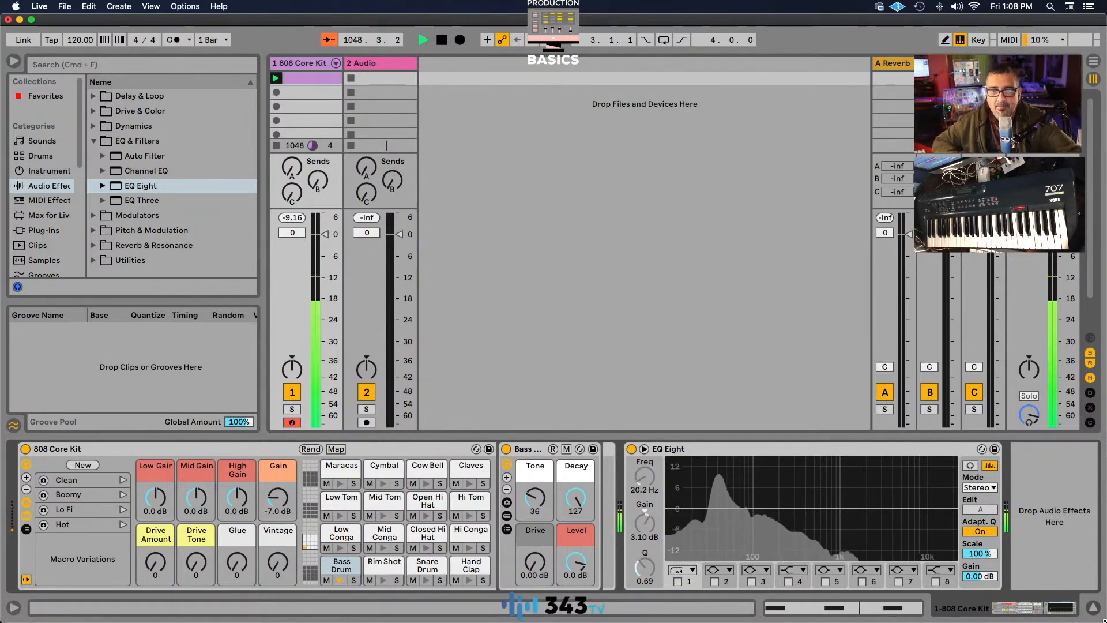
left_click(936, 570)
left_click(937, 557)
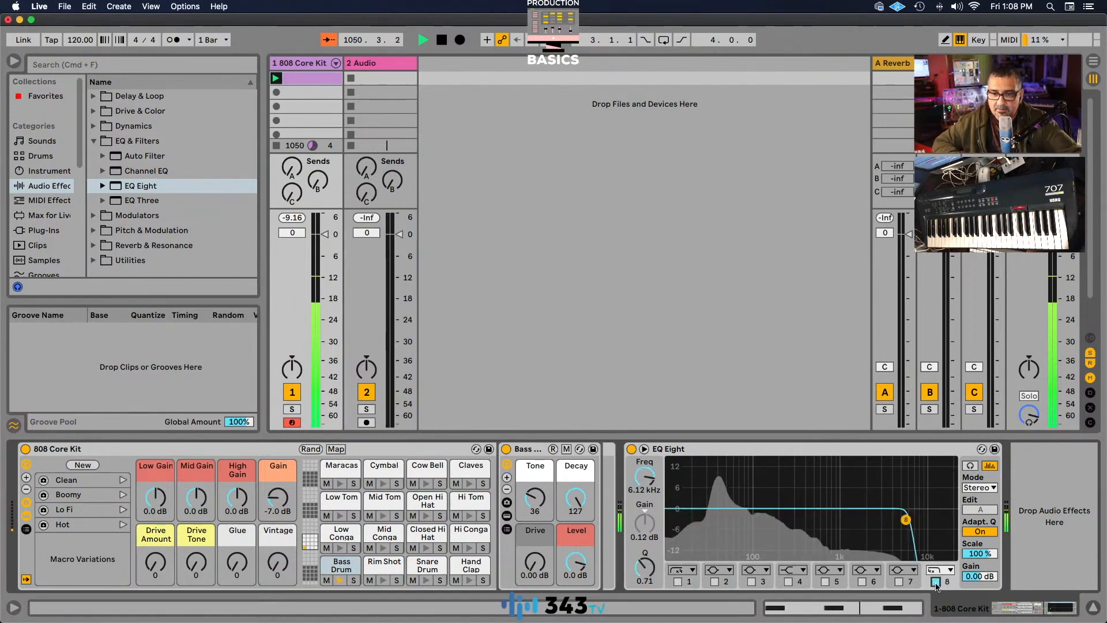
Sweep band 8's cutoff down to about 54 Hz and back up to 22 kHz, and delete the EQ Eight.
mouse_move(908, 519)
left_mouse_down()
mouse_move(769, 519)
mouse_move(948, 522)
mouse_move(897, 520)
left_mouse_up()
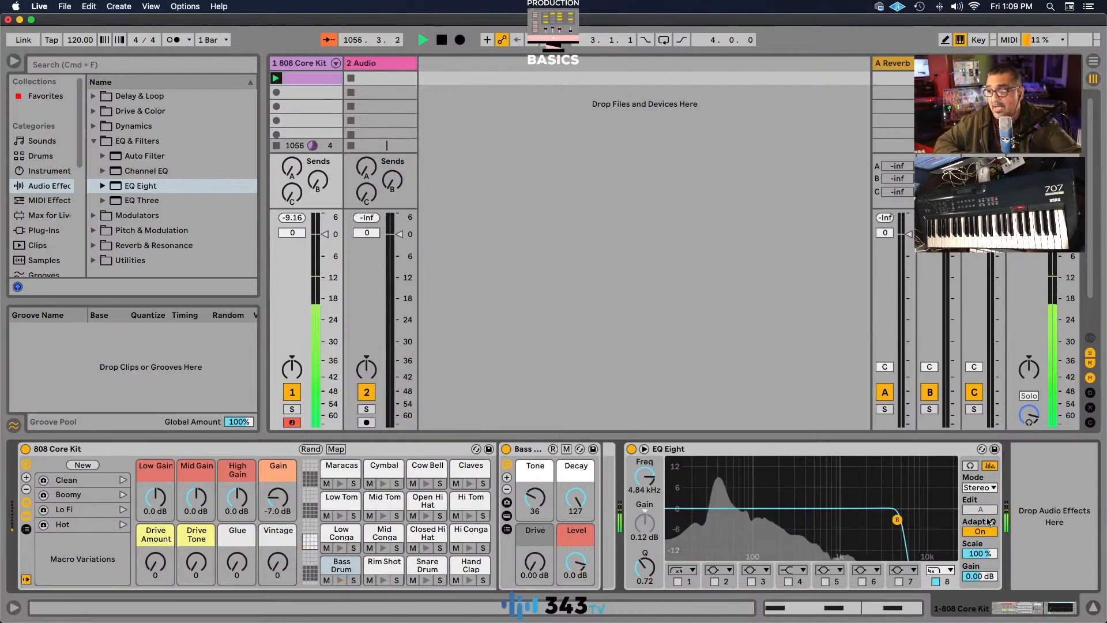
left_click_drag(897, 520, 762, 520)
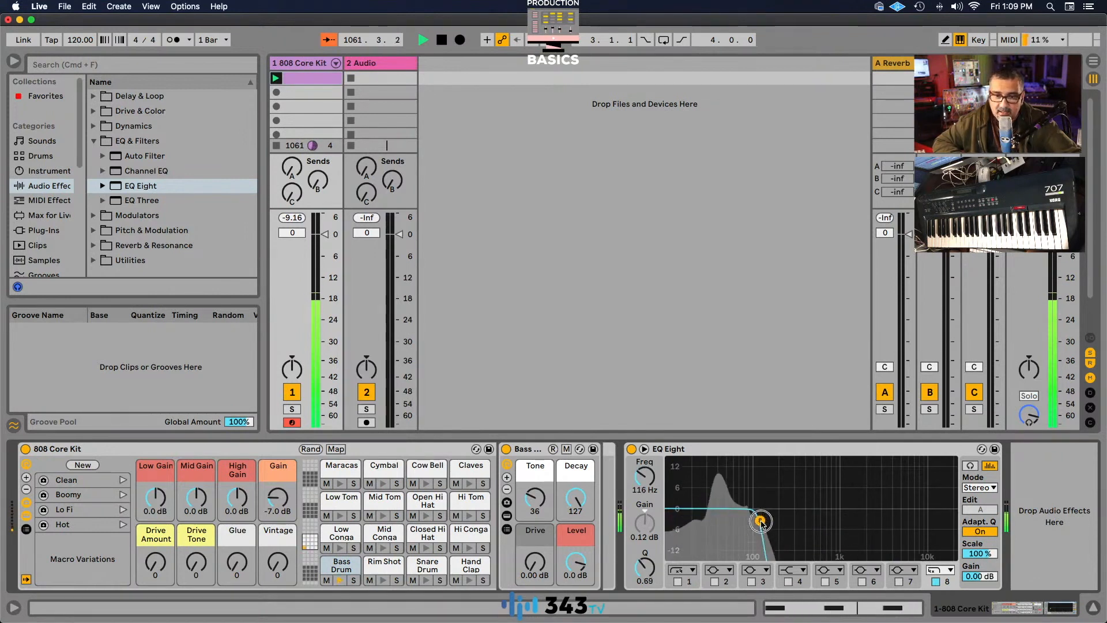
left_click_drag(762, 521, 755, 521)
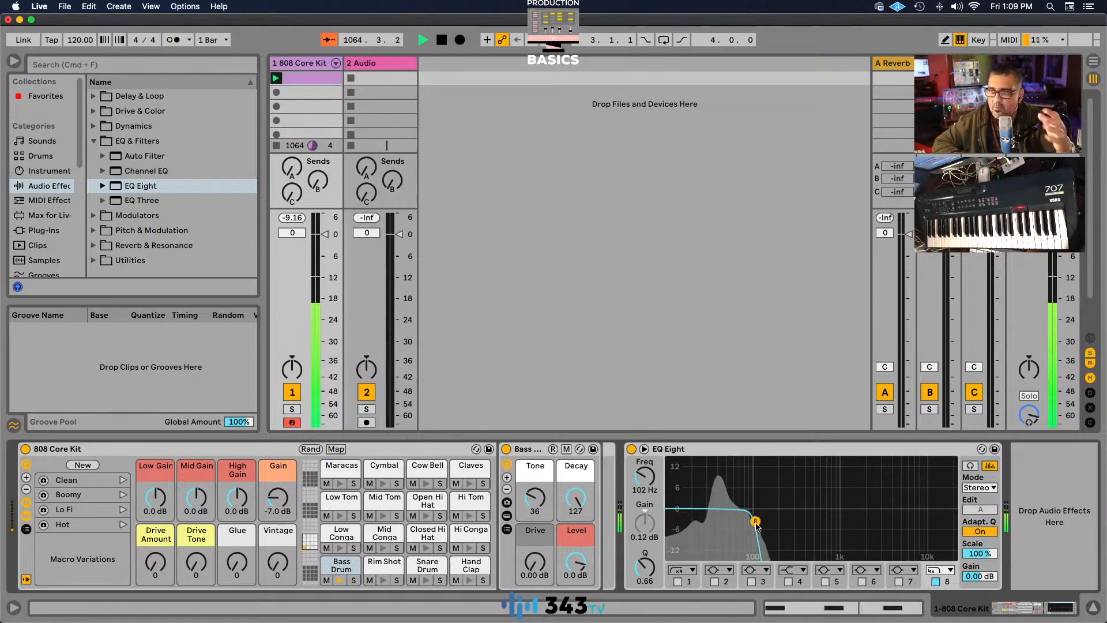
left_click_drag(757, 526, 734, 527)
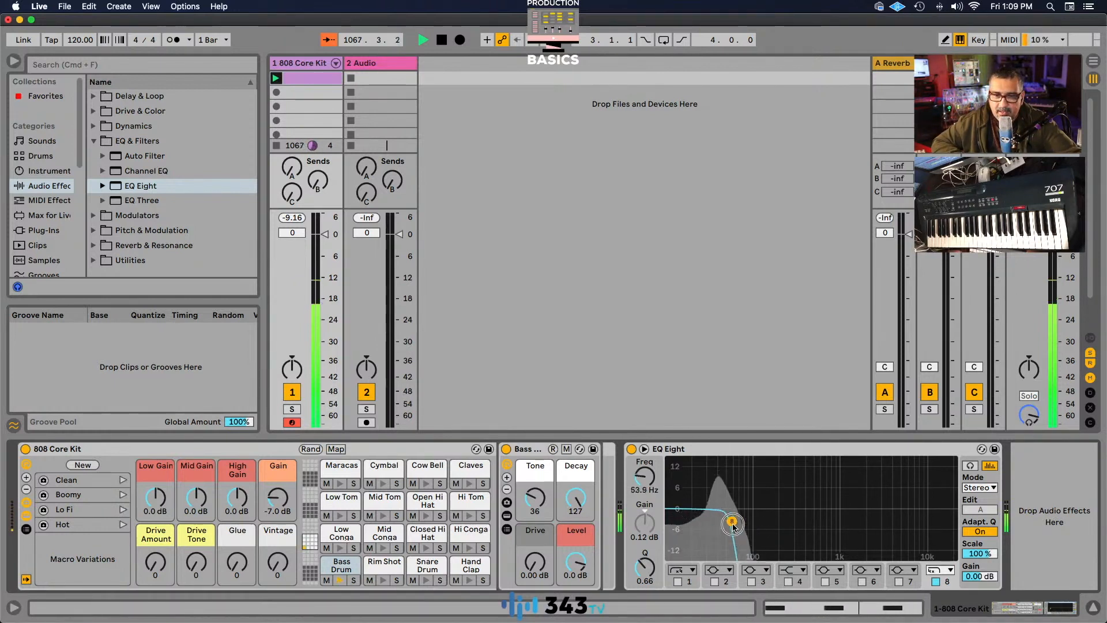
left_click_drag(731, 521, 952, 519)
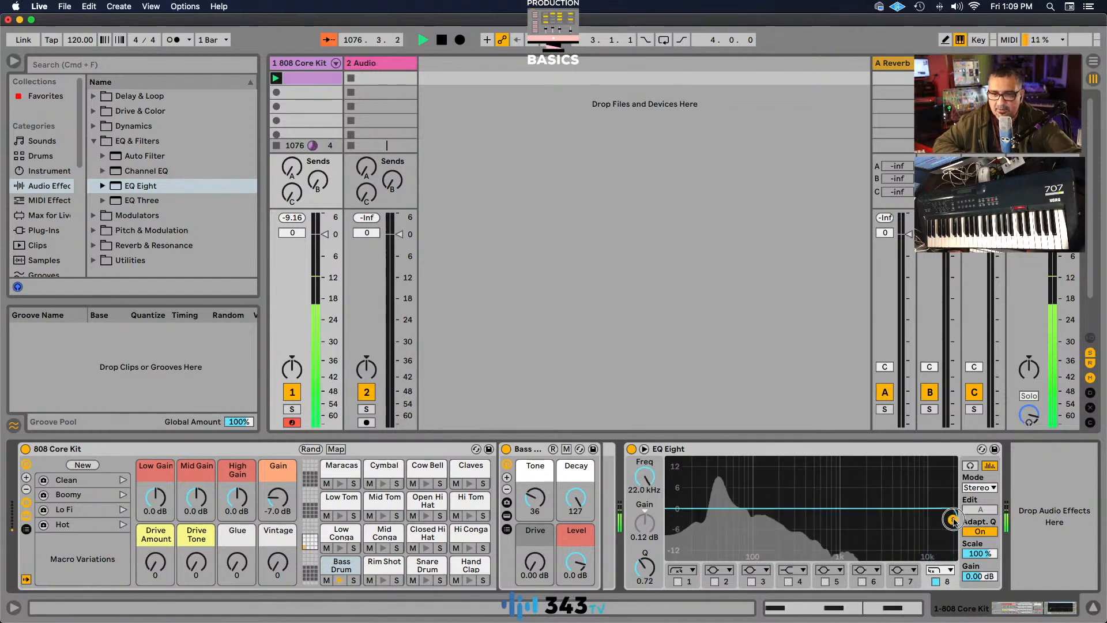
left_click(750, 451)
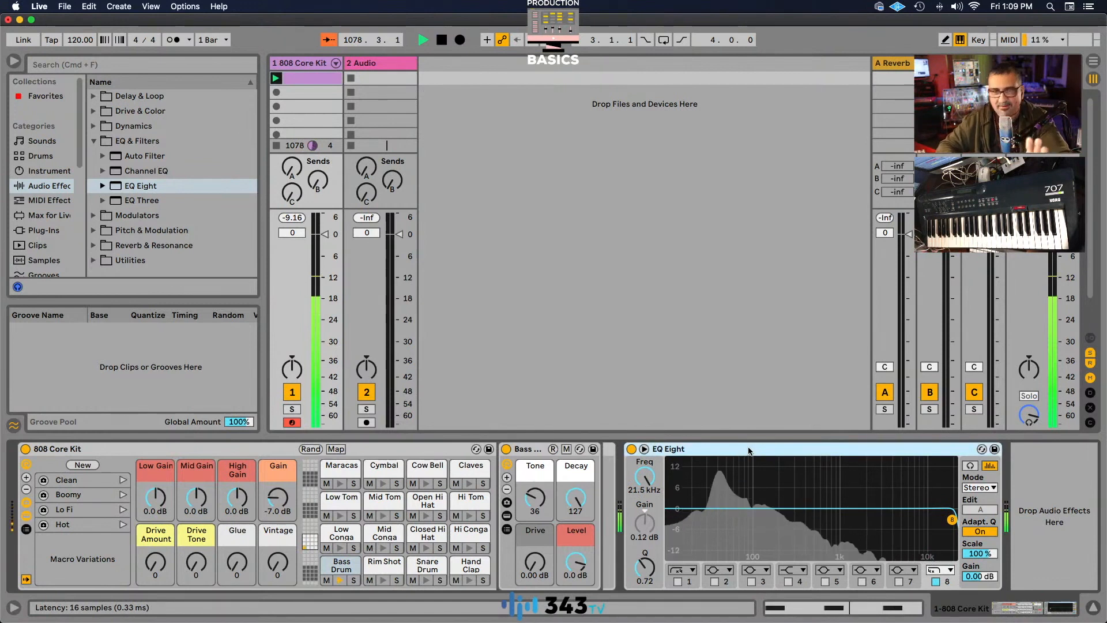
key("Delete")
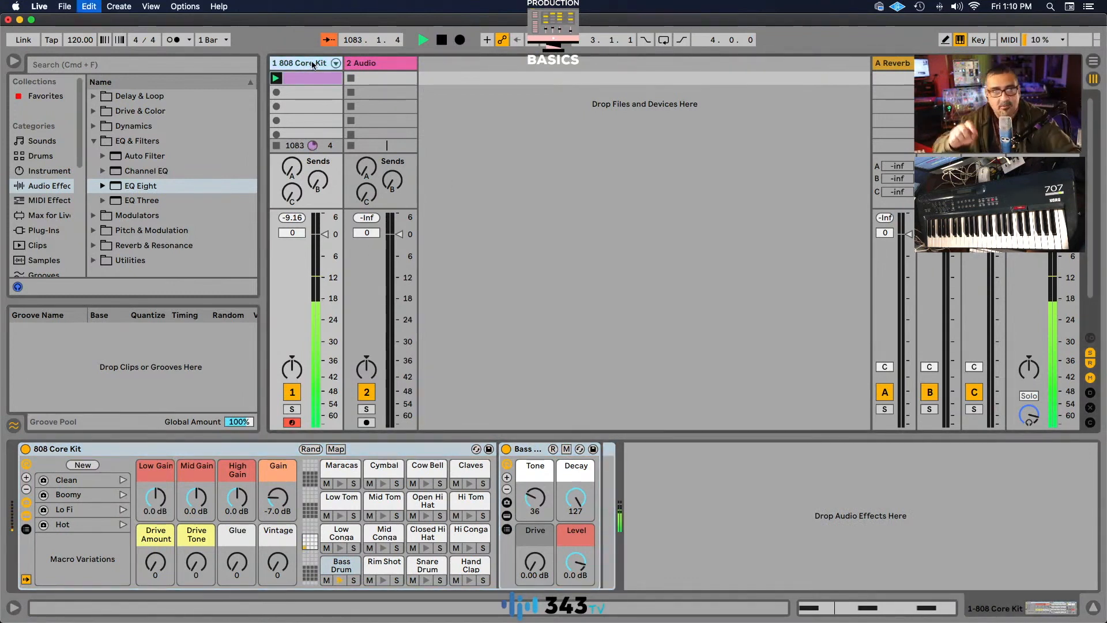
Duplicate the 808 Core Kit track and launch the clip on the copy.
key("super+d")
left_click(349, 79)
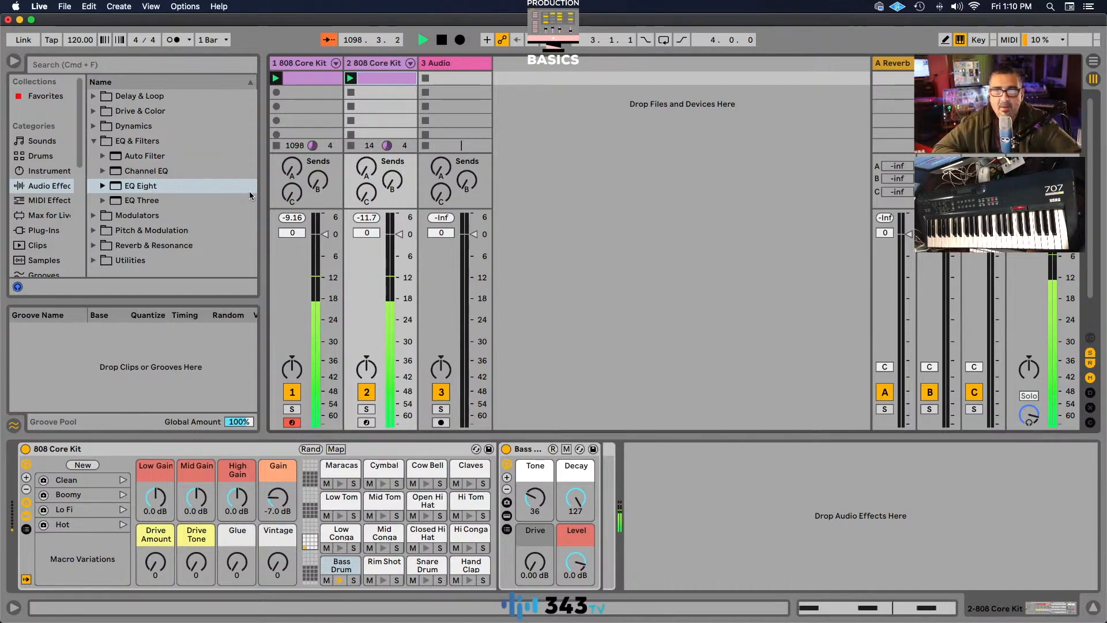
Add an EQ Eight to the duplicated 808 Core Kit track, with band 1 off and band 8 on as a high-cut filter.
left_click_drag(117, 188, 710, 492)
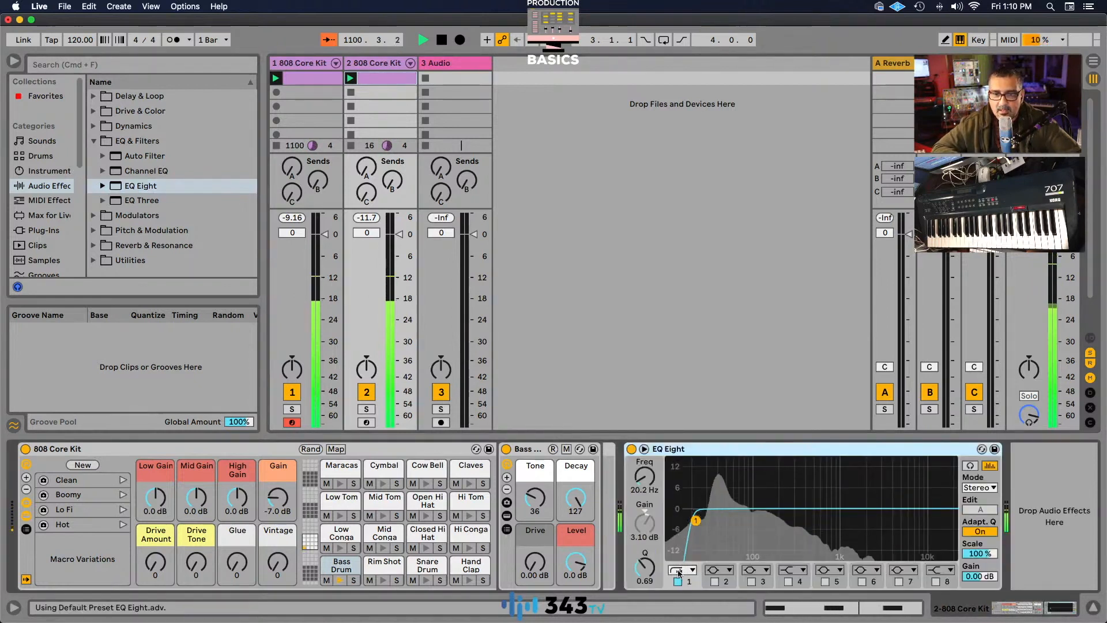
left_click(936, 581)
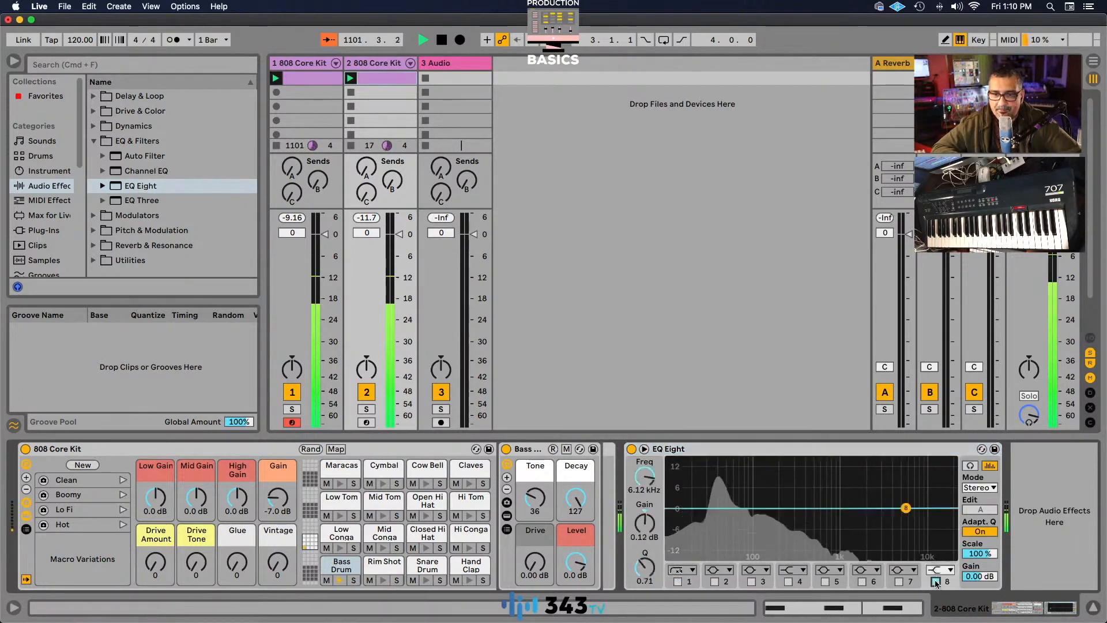
left_click(940, 571)
left_click(938, 559)
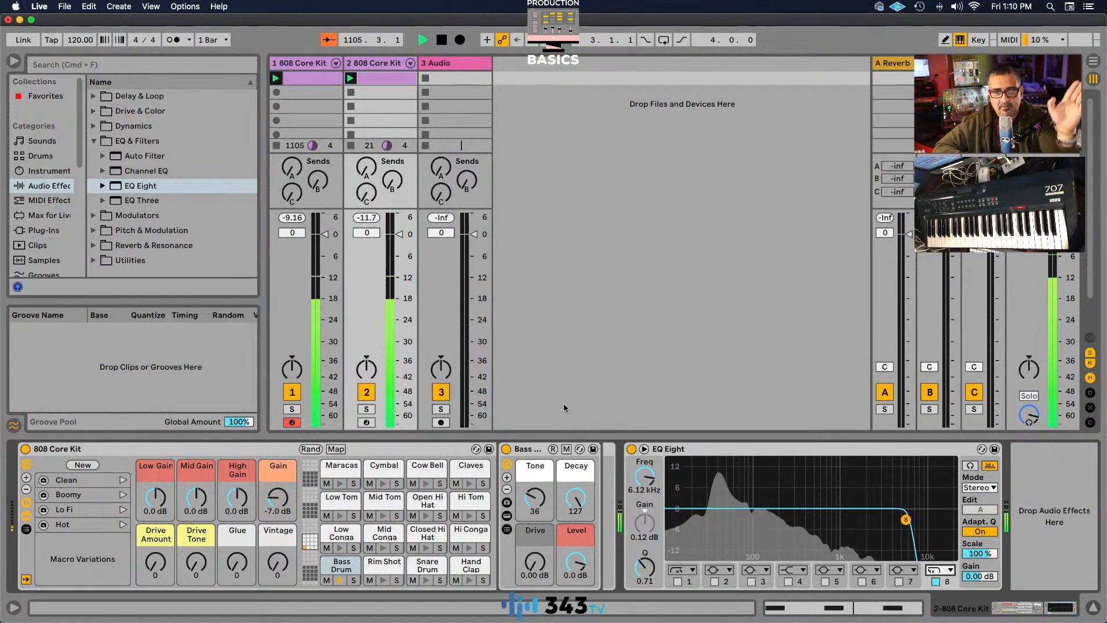
Lower band 8's cutoff to 71.5 Hz in the EQ Eight on the duplicated track.
left_click(788, 453)
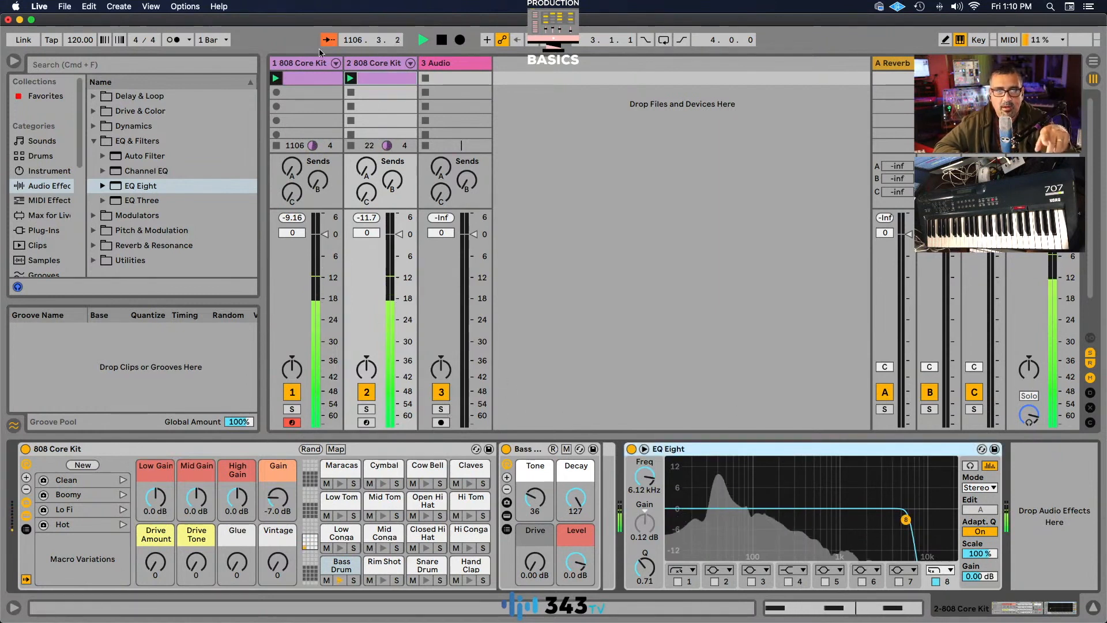
left_click(315, 65)
left_click(395, 63)
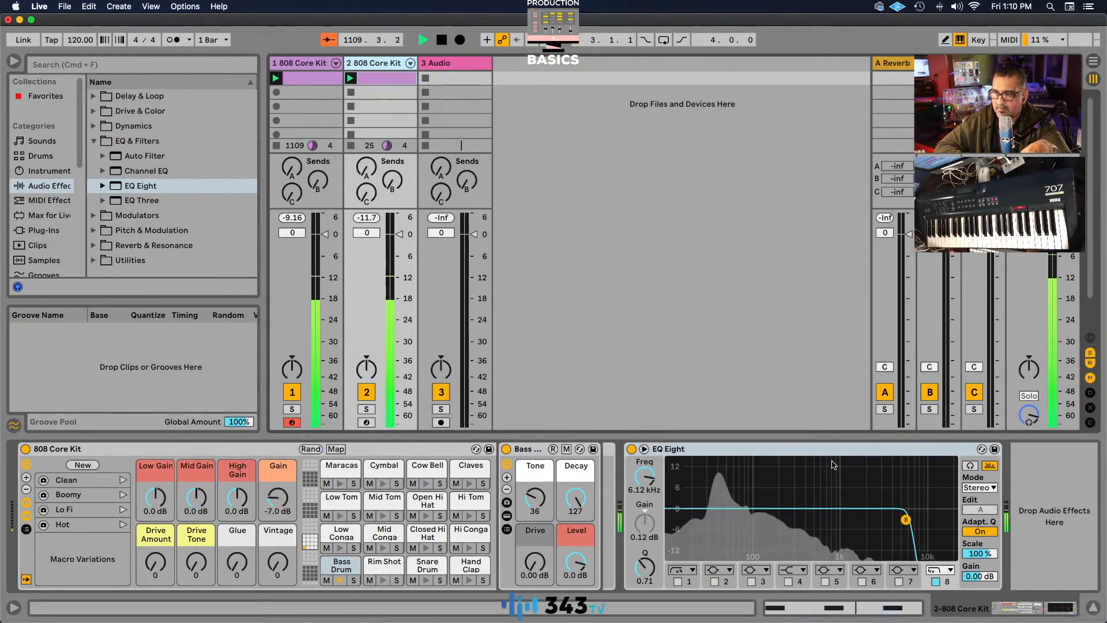
left_click(792, 450)
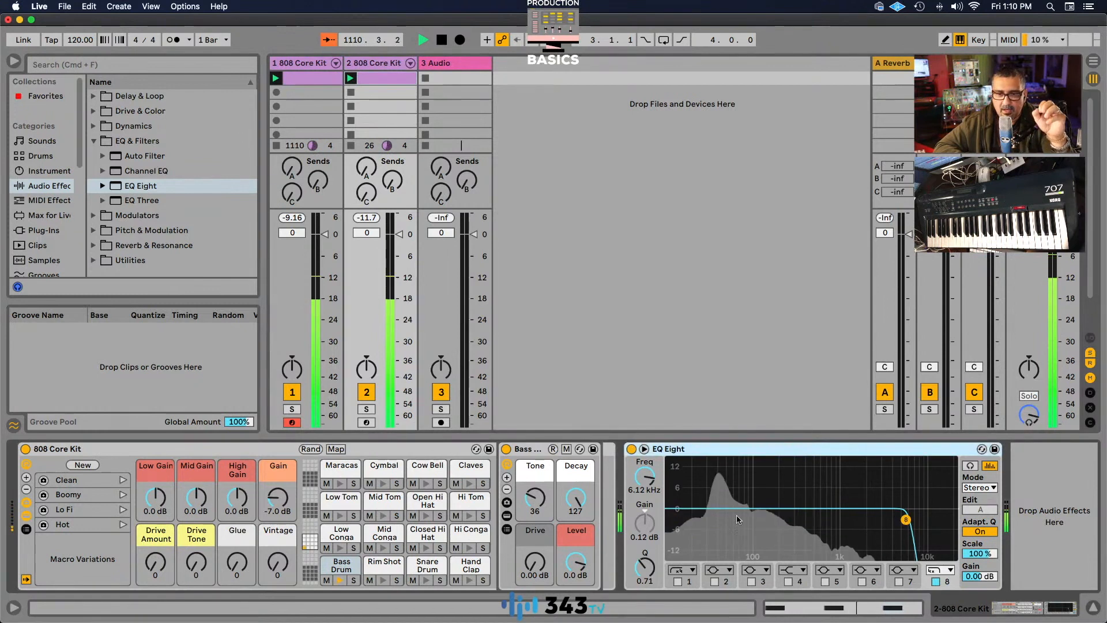
left_click_drag(644, 479, 644, 477)
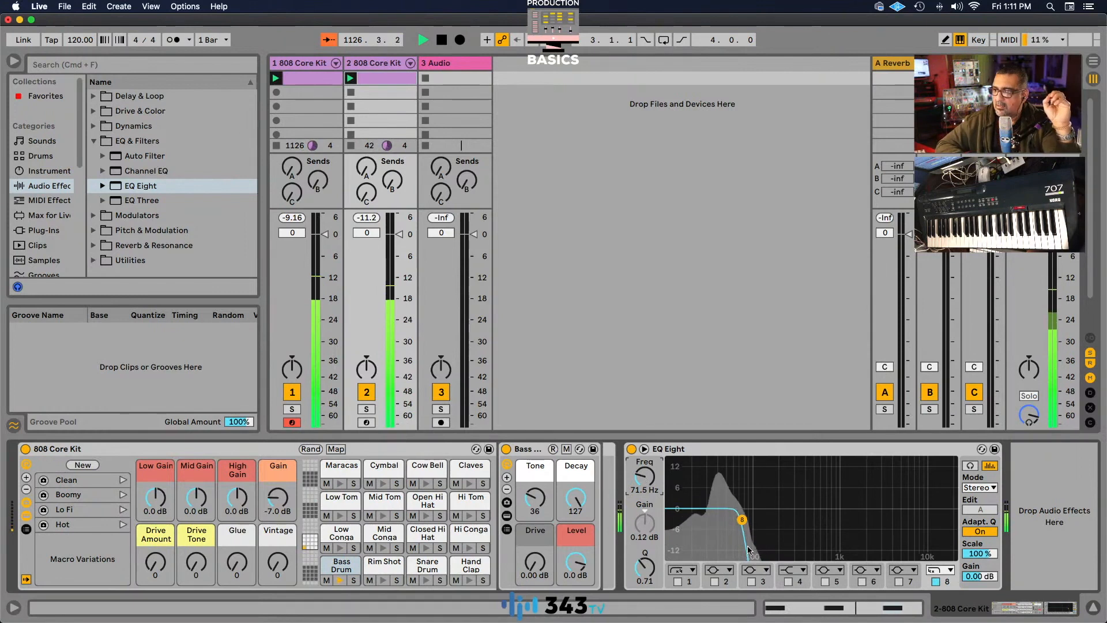
Add a Spectrum analyzer from the Utilities effects after the drum kit on the first 808 Core Kit track.
left_click(309, 64)
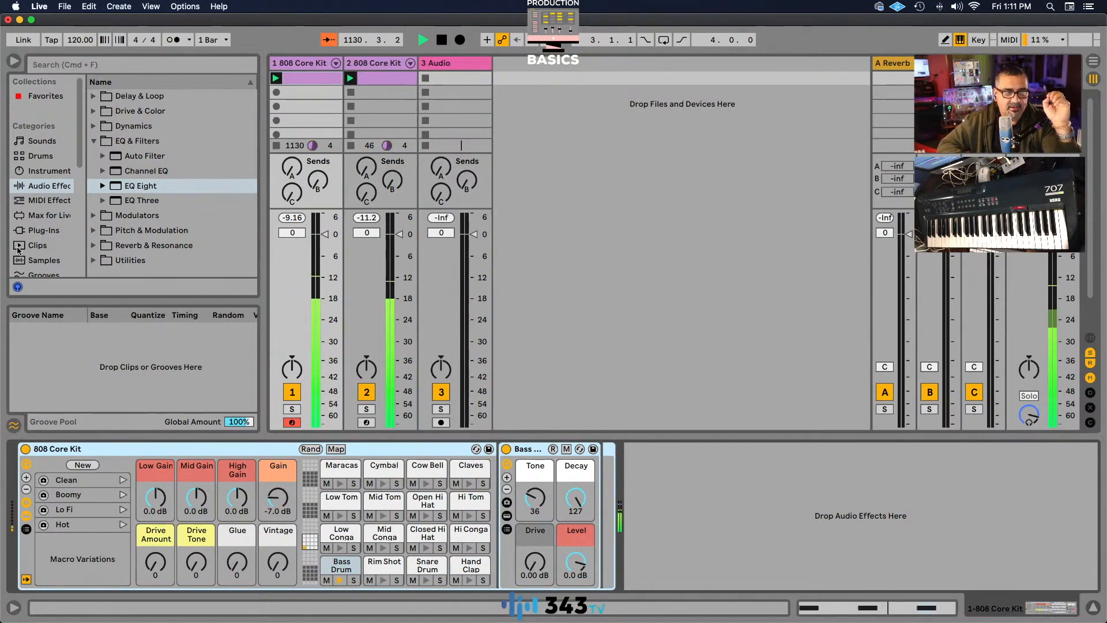
scroll(51, 254, "down", 5)
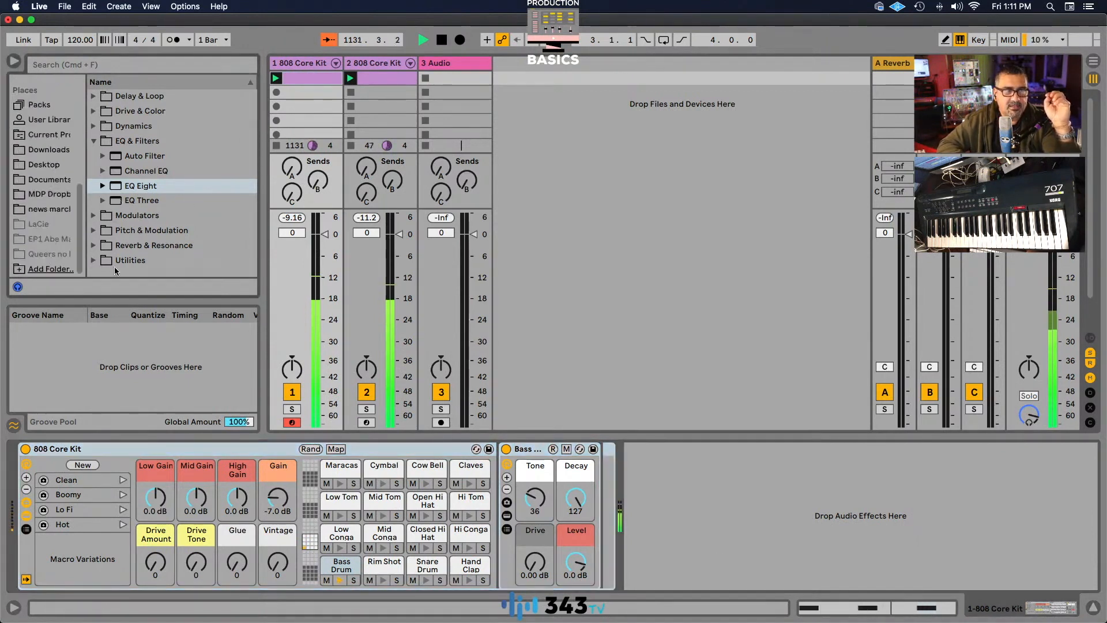
left_click(98, 259)
left_click_drag(141, 245, 727, 498)
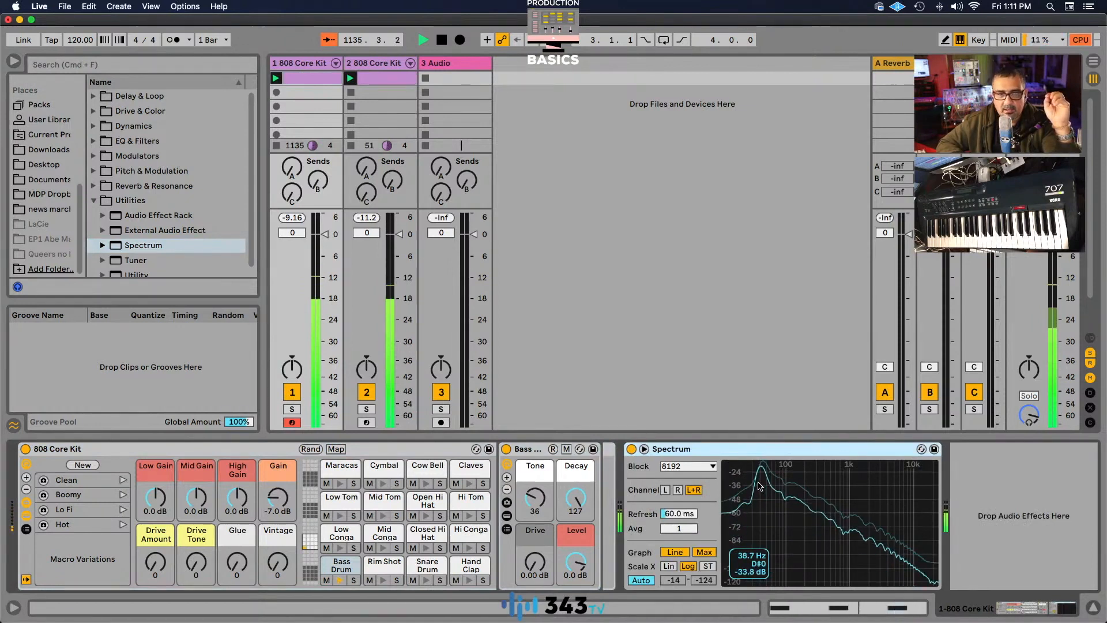
Compare the device chains of the two 808 Core Kit tracks, mute and unmute each track in turn, and stop playback.
left_click(376, 64)
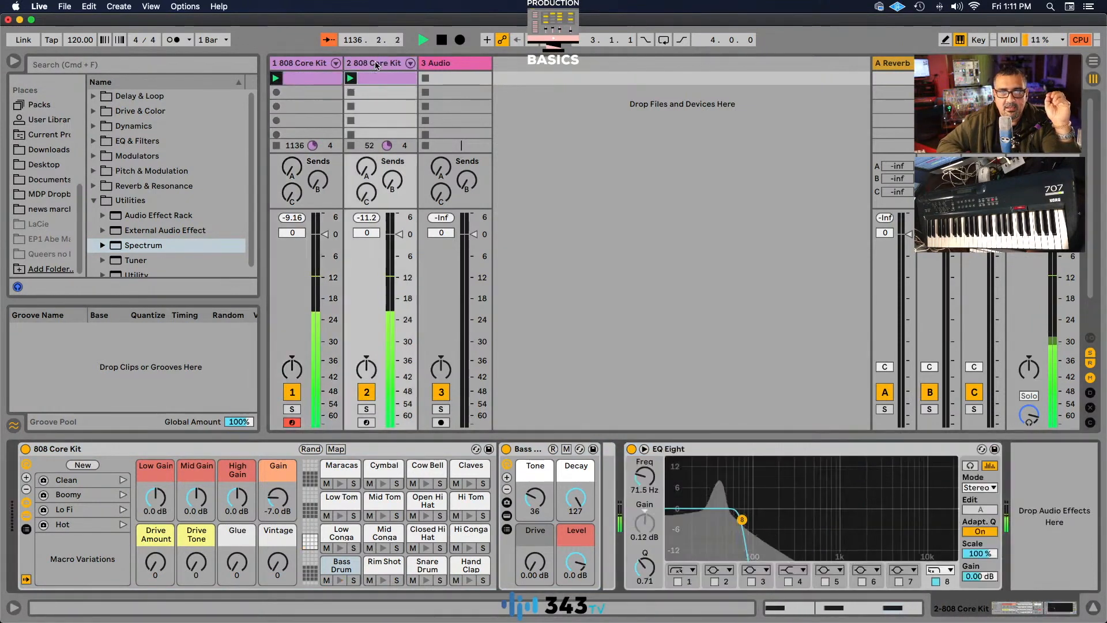
left_click(302, 64)
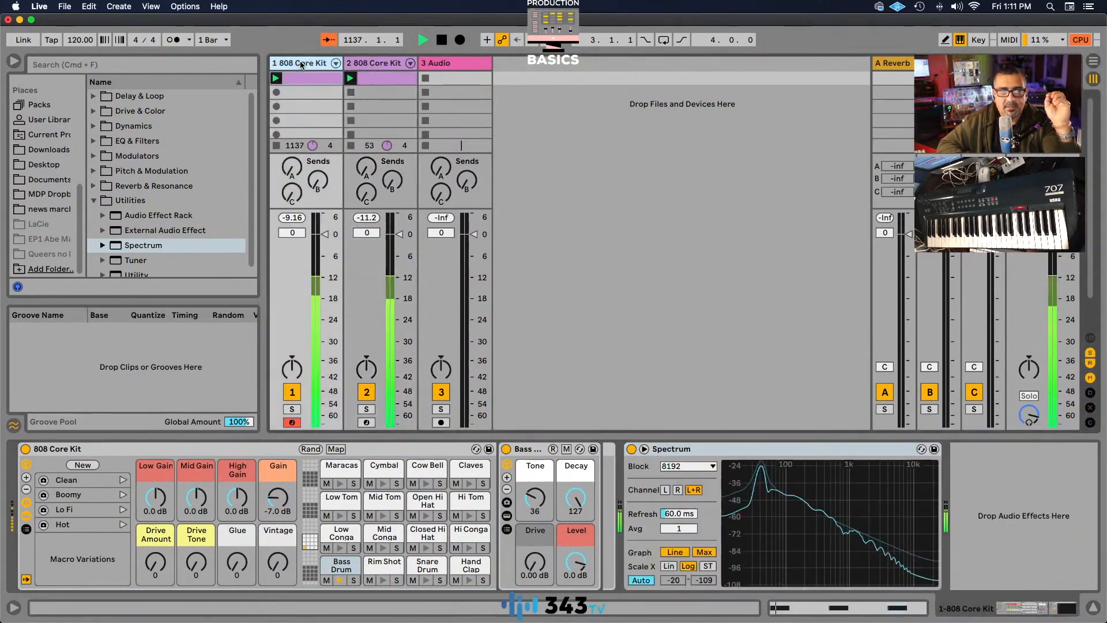
left_click(292, 392)
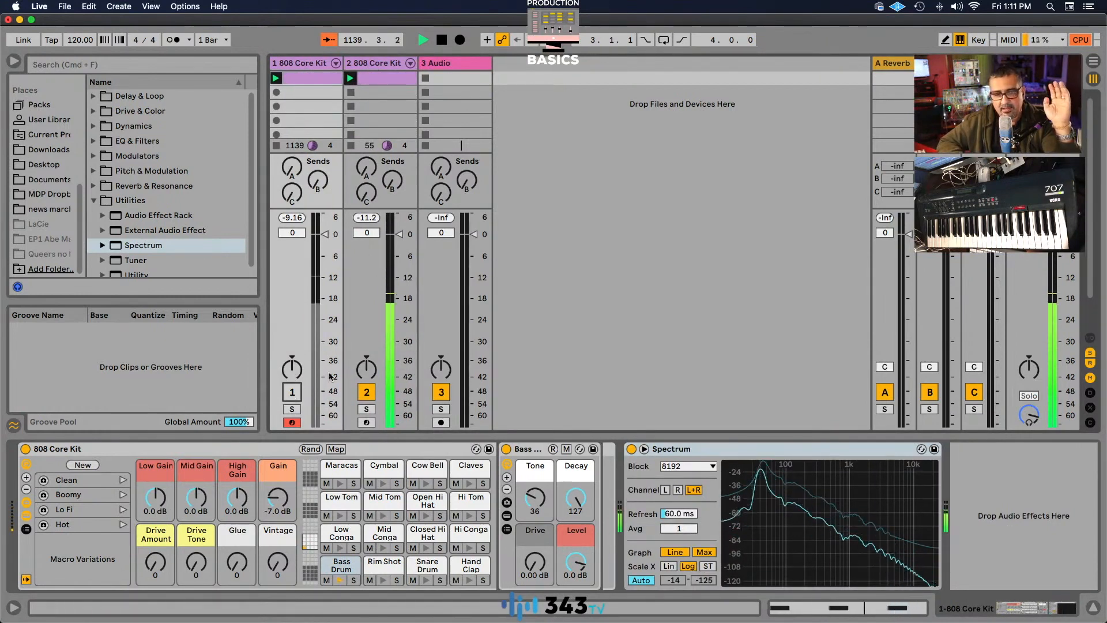
left_click(292, 392)
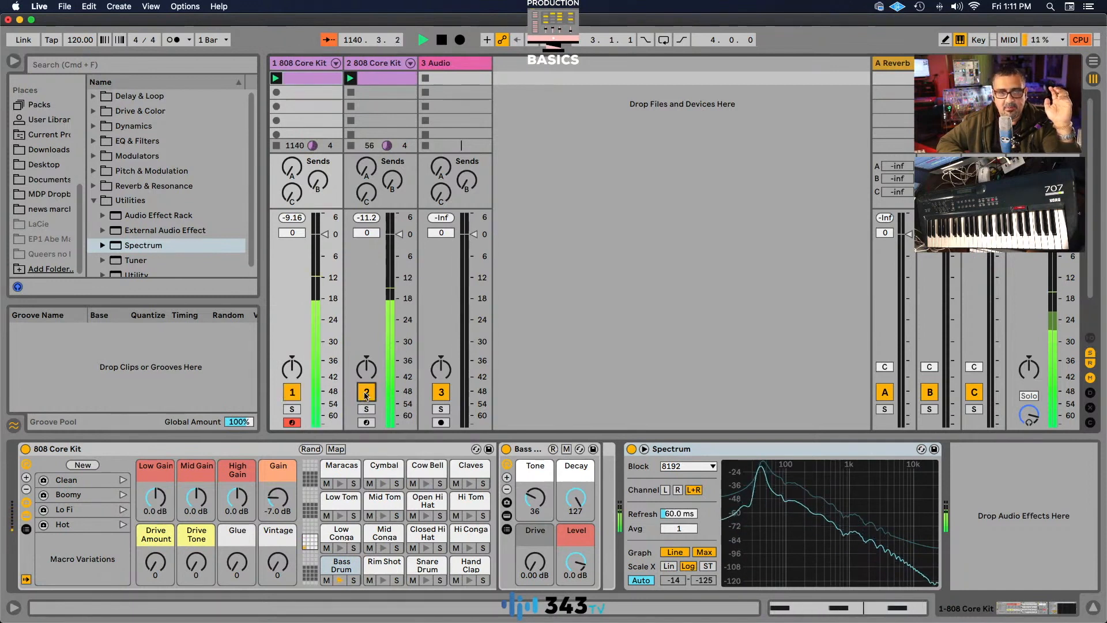
left_click(366, 394)
left_click(366, 393)
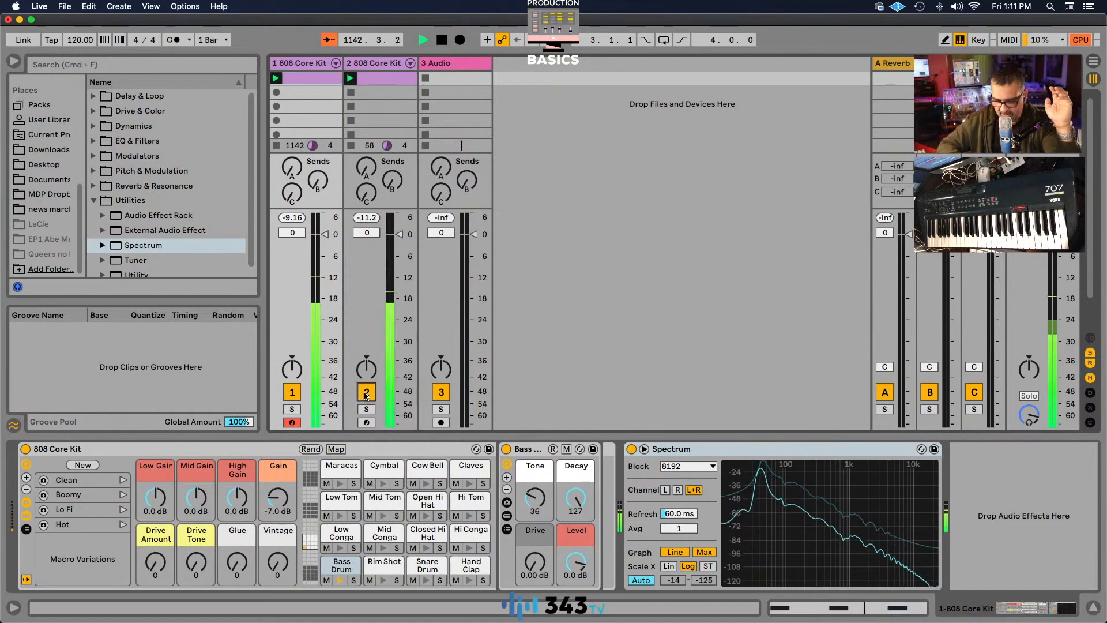
key("space")
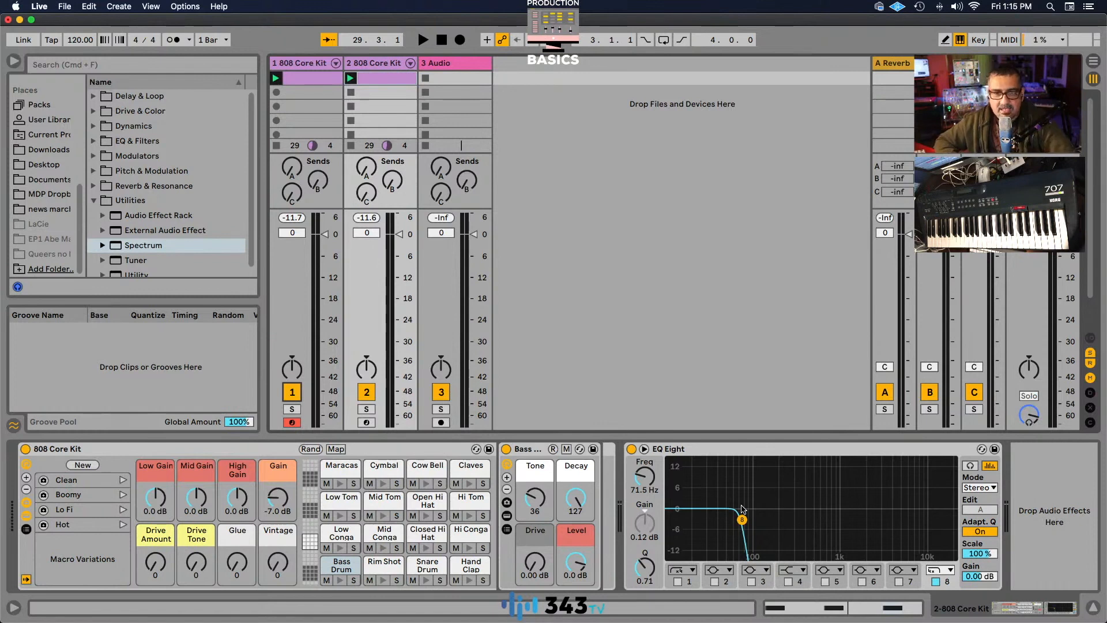
Restart playback and add a Utility device after the EQ Eight on the duplicated 808 Core Kit track.
key("space")
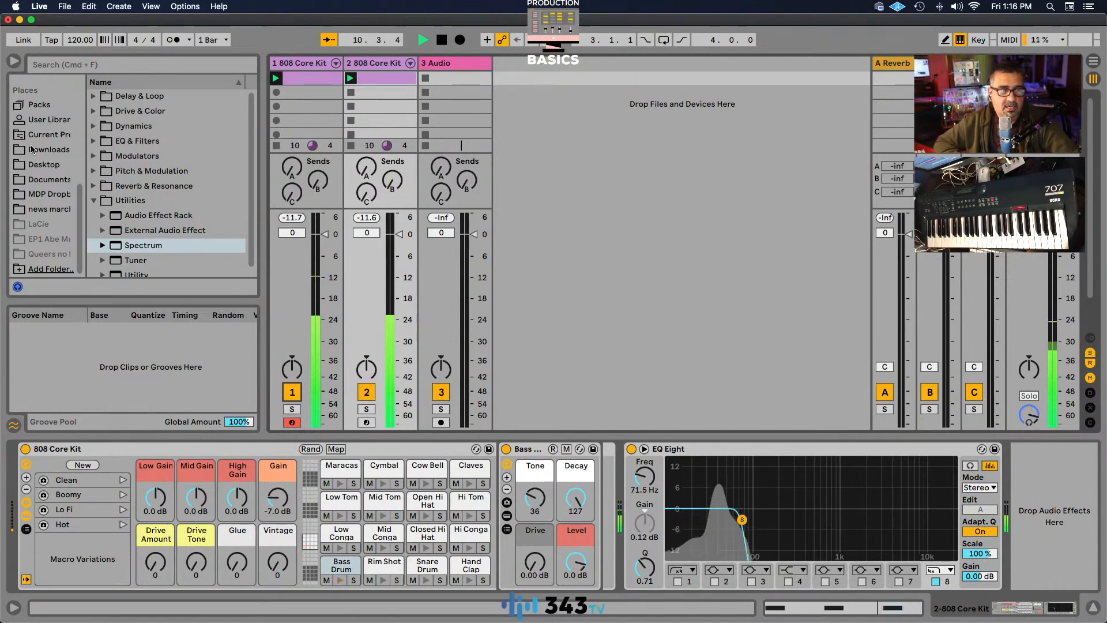
left_click_drag(253, 238, 254, 297)
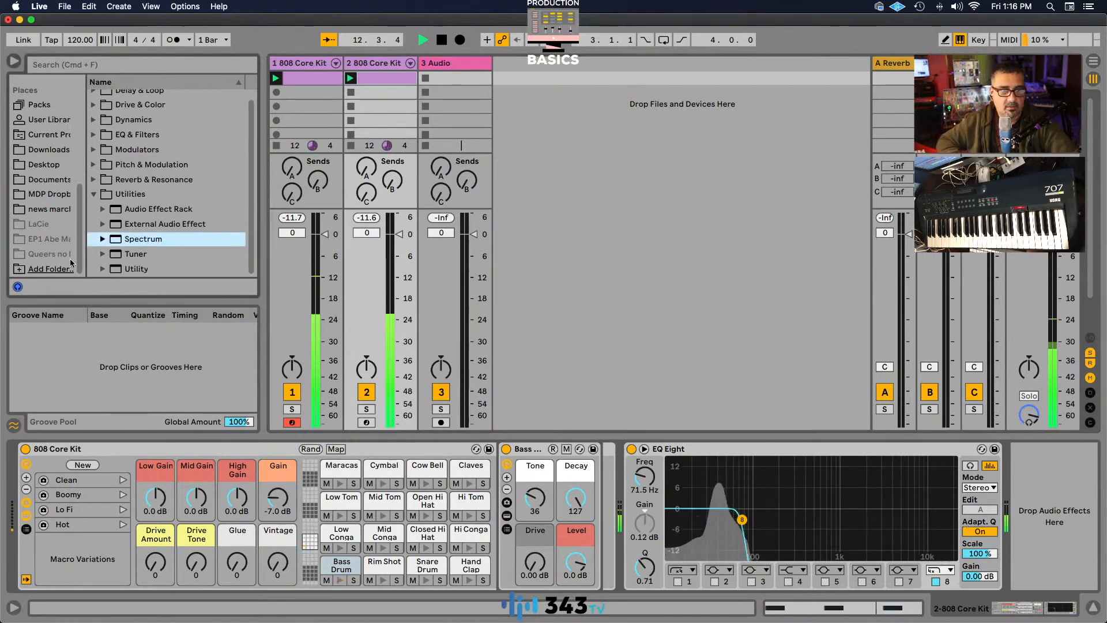
mouse_move(116, 272)
left_mouse_down()
mouse_move(876, 454)
mouse_move(1095, 522)
mouse_move(1054, 509)
left_mouse_up()
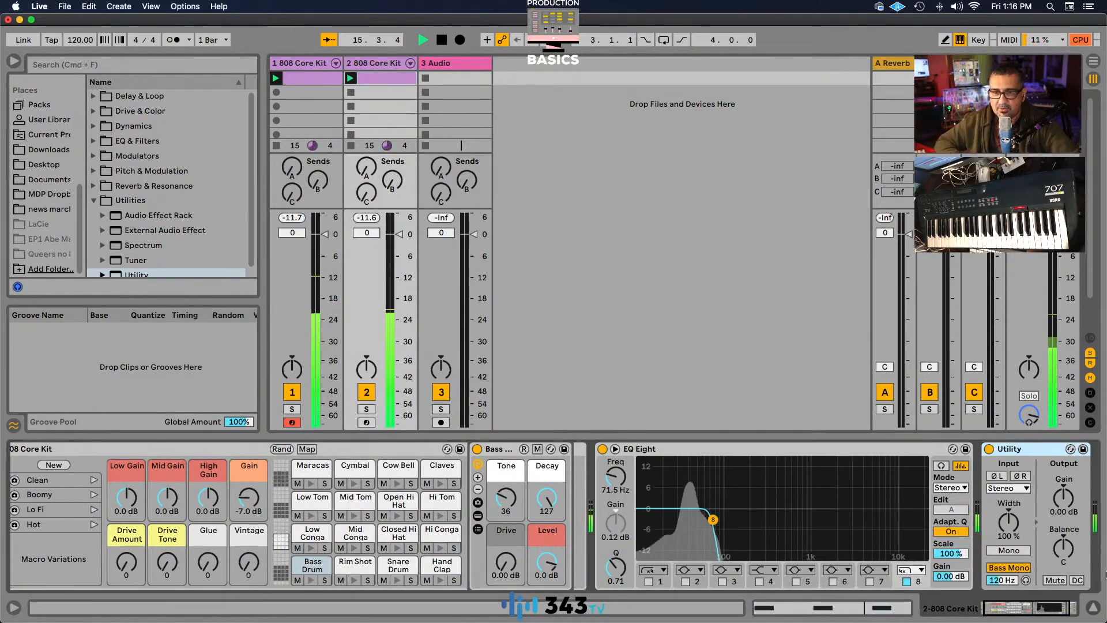
left_click_drag(1046, 607, 1084, 607)
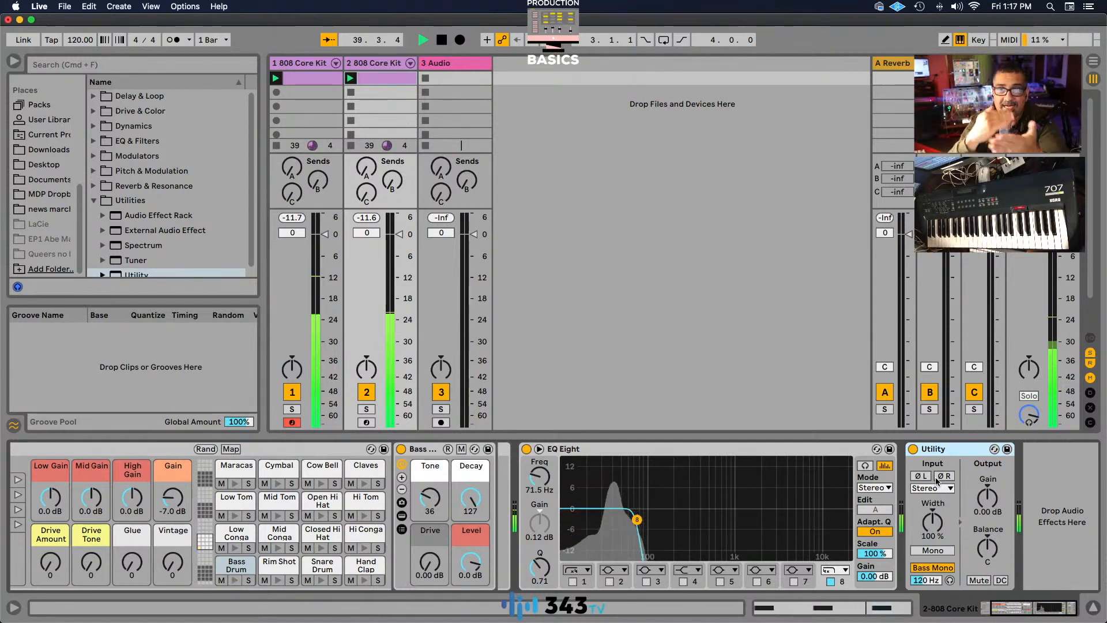
scroll(941, 481, "left", 1)
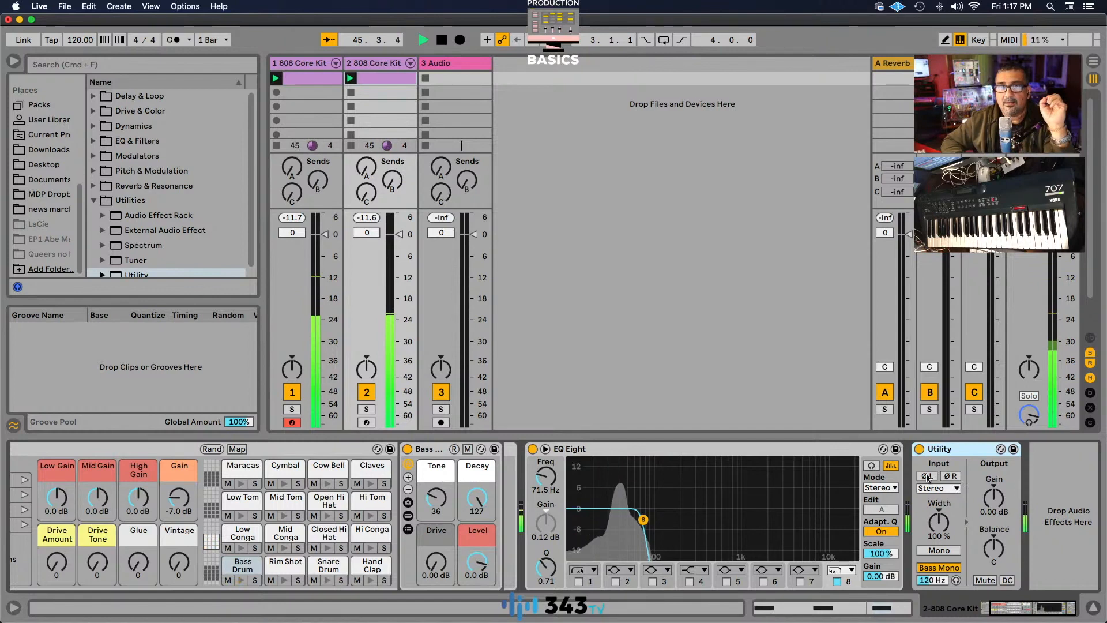
scroll(927, 478, "right", 1)
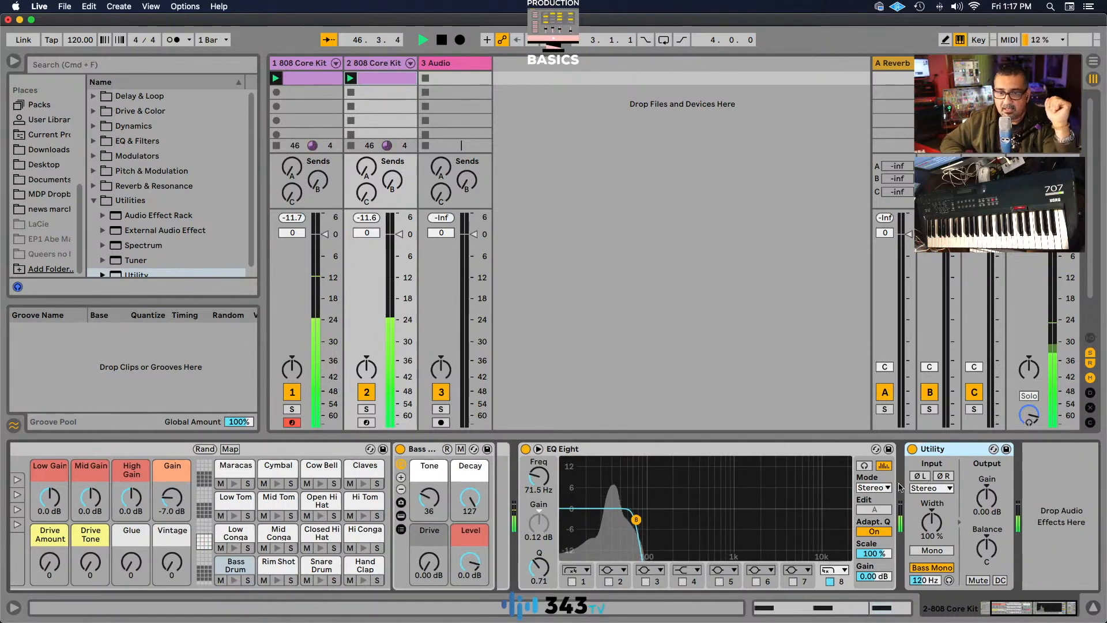
Toggle phase inversion for the left and right inputs of the duplicated track's Utility, leave both channels inverted, and stop playback.
left_click(918, 478)
left_click(919, 478)
left_click(939, 477)
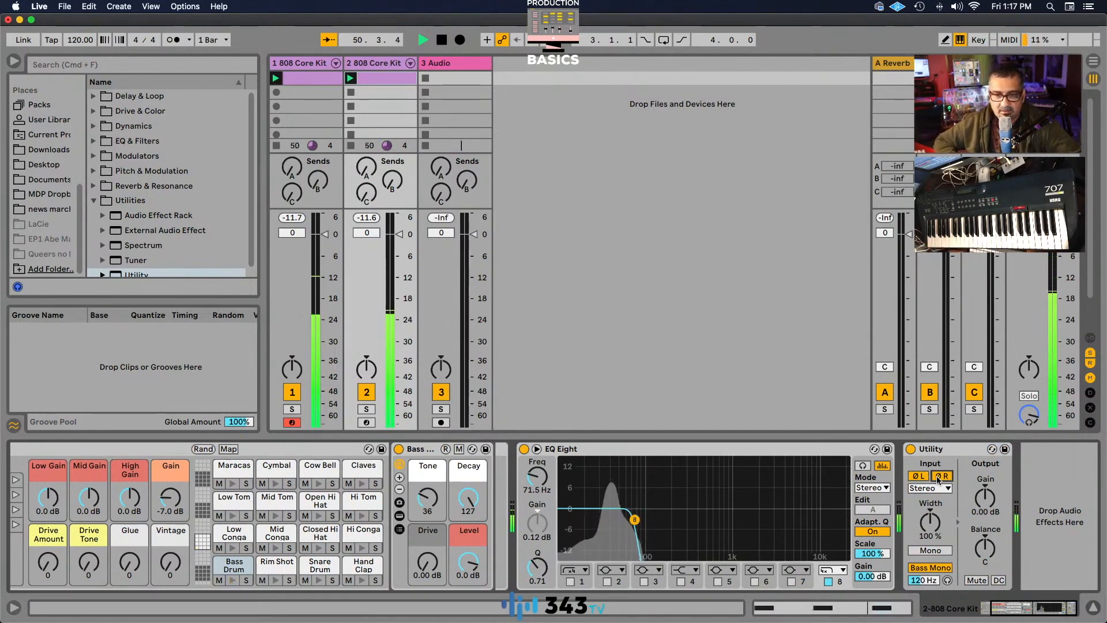
left_click(939, 480)
left_click(918, 476)
left_click(940, 479)
left_click(918, 478)
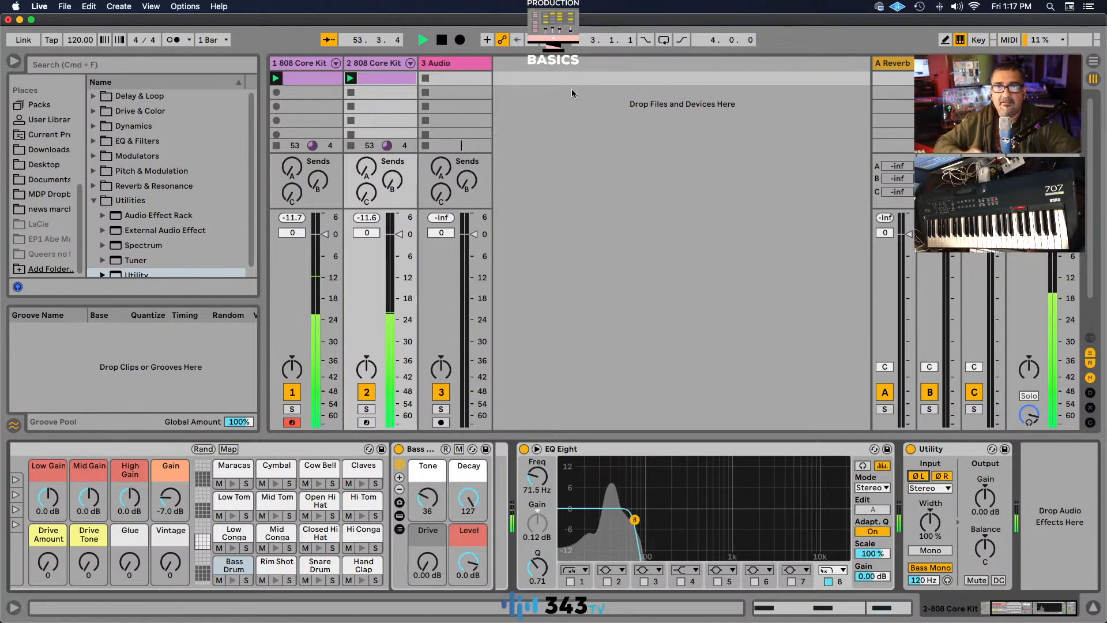
left_click(440, 43)
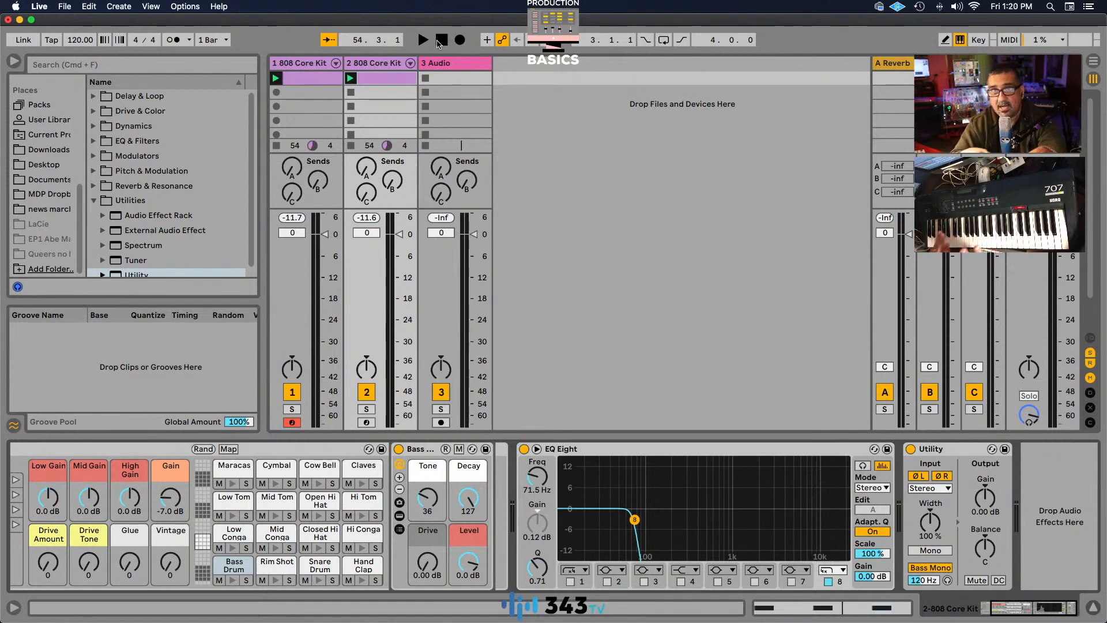
Restart playback and turn off the Utility device on the duplicated 808 Core Kit track to compare the sound without phase inversion.
left_click(423, 40)
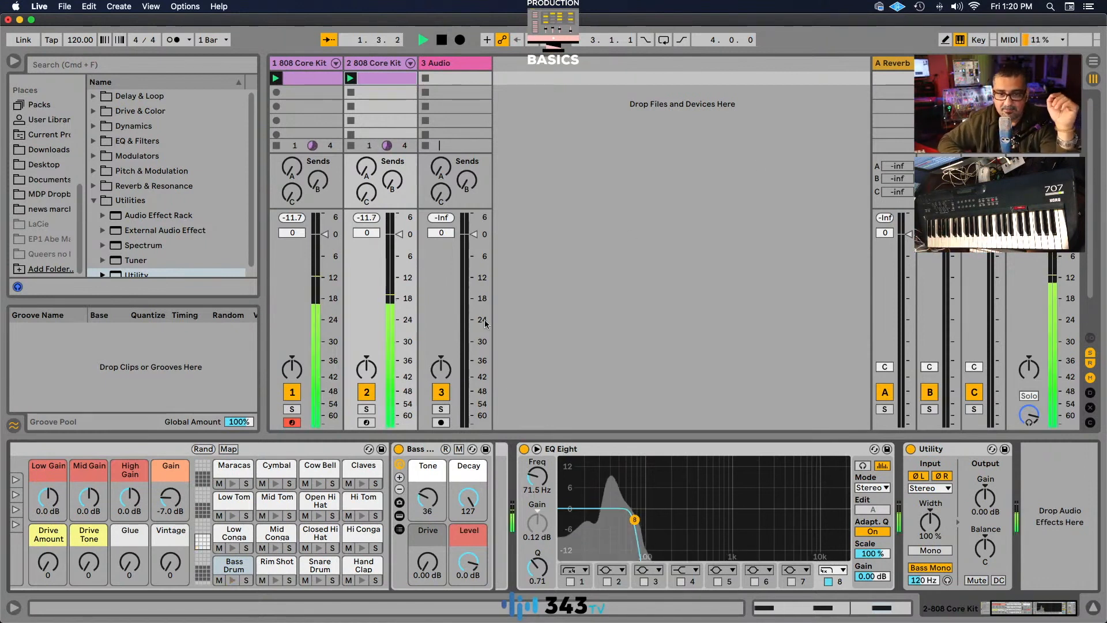
left_click(682, 455)
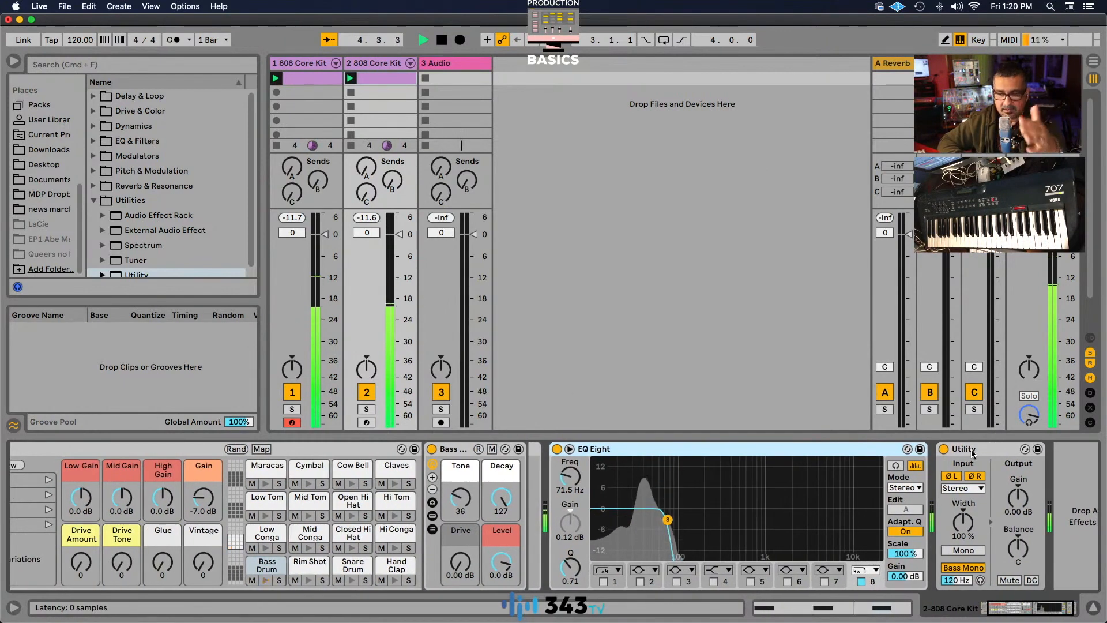
scroll(957, 454, "right", 1)
left_click(940, 449)
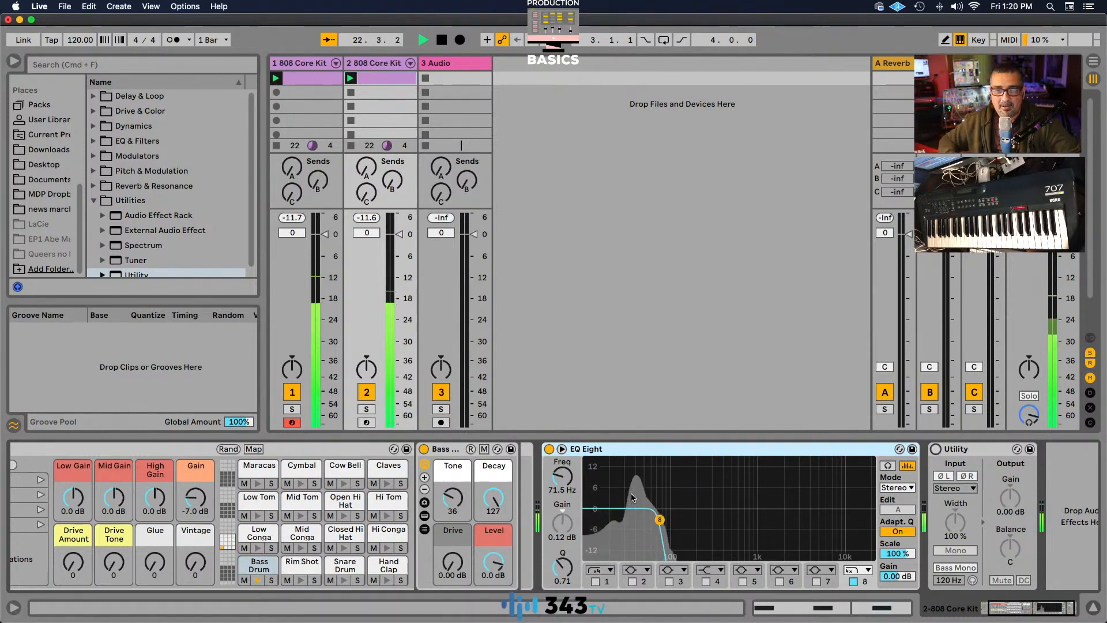
scroll(713, 517, "right", 1)
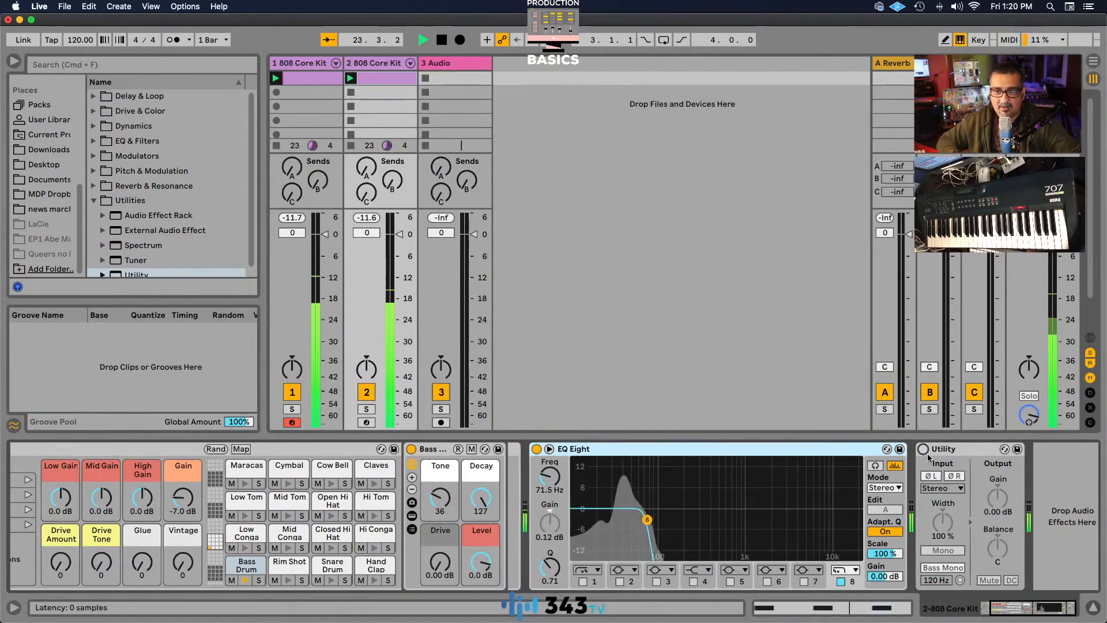
scroll(928, 450, "left", 1)
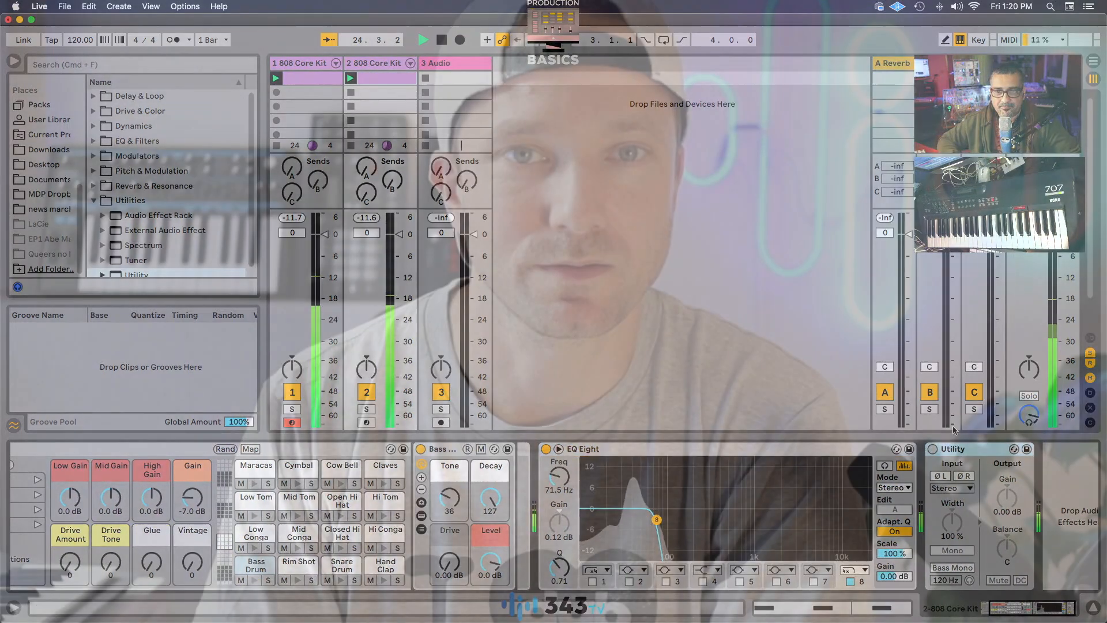